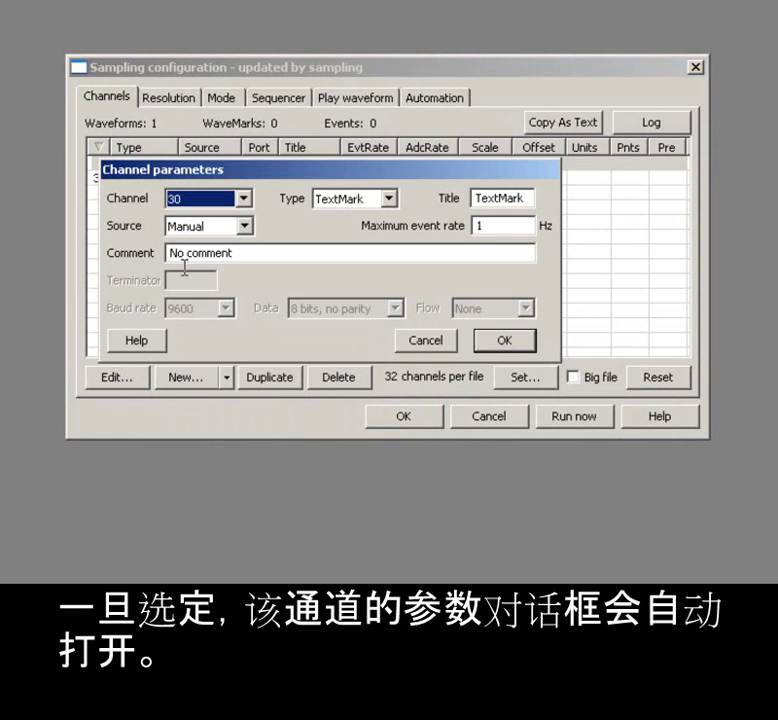
- Accept the TextMark settings for channel 30 with Manual as the source, and start sampling into a new data file
click(246, 229)
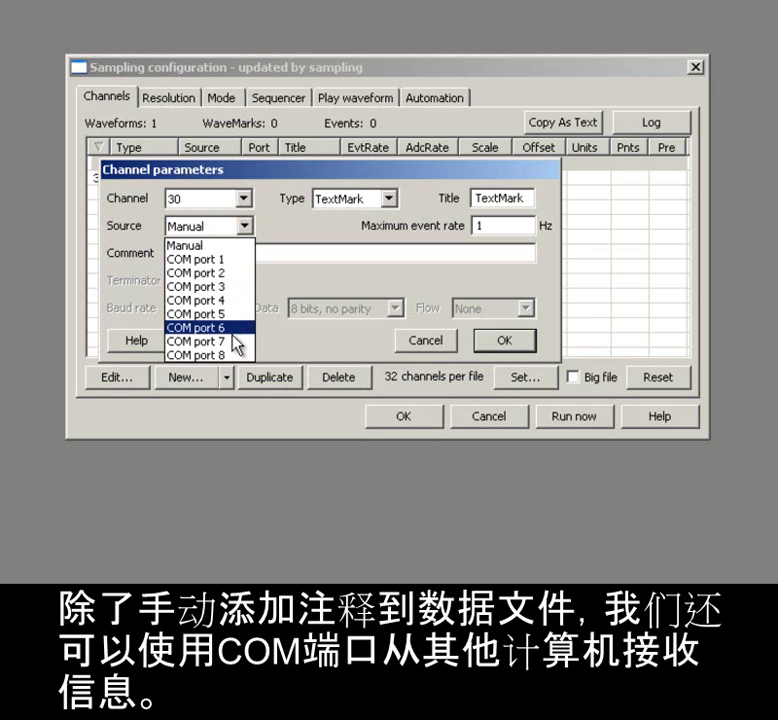
click(213, 246)
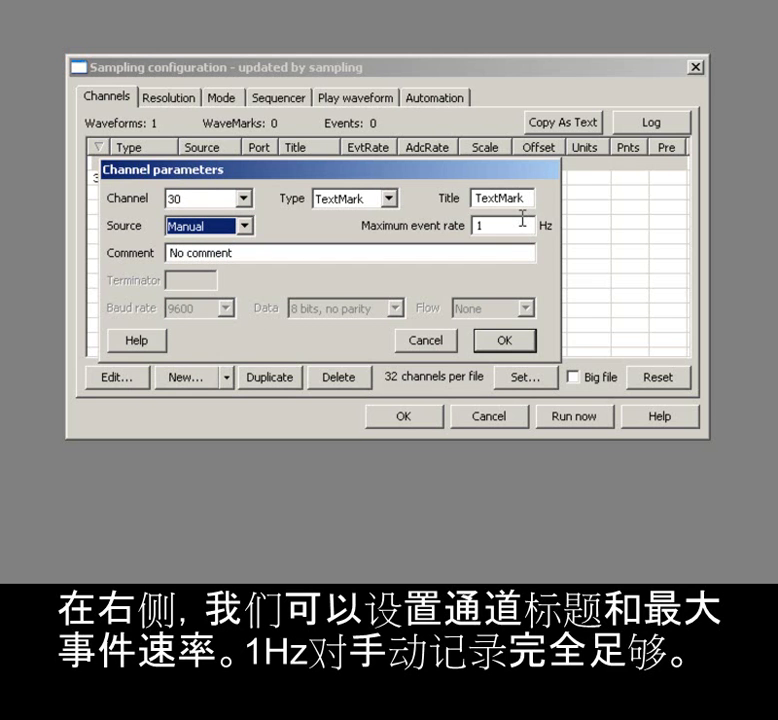
click(505, 341)
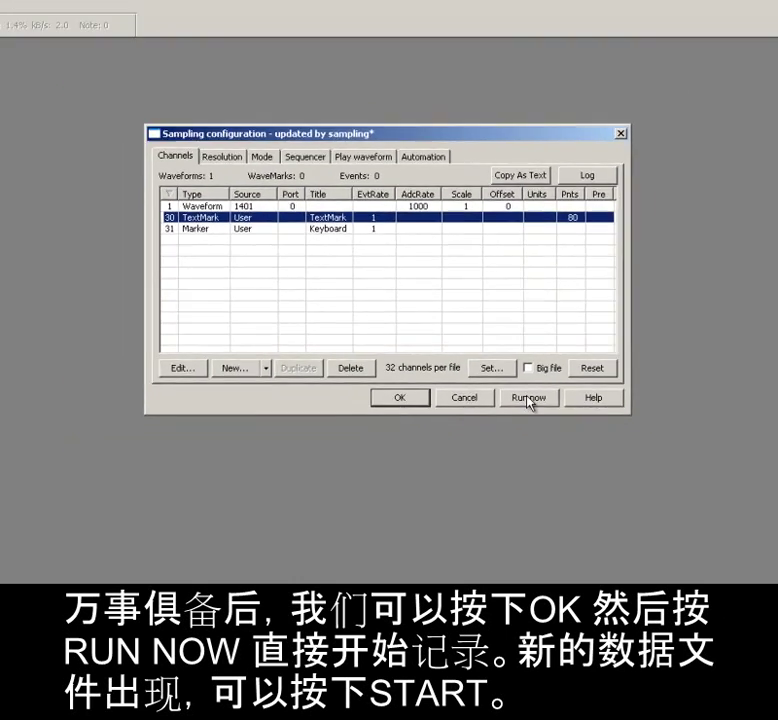
click(574, 416)
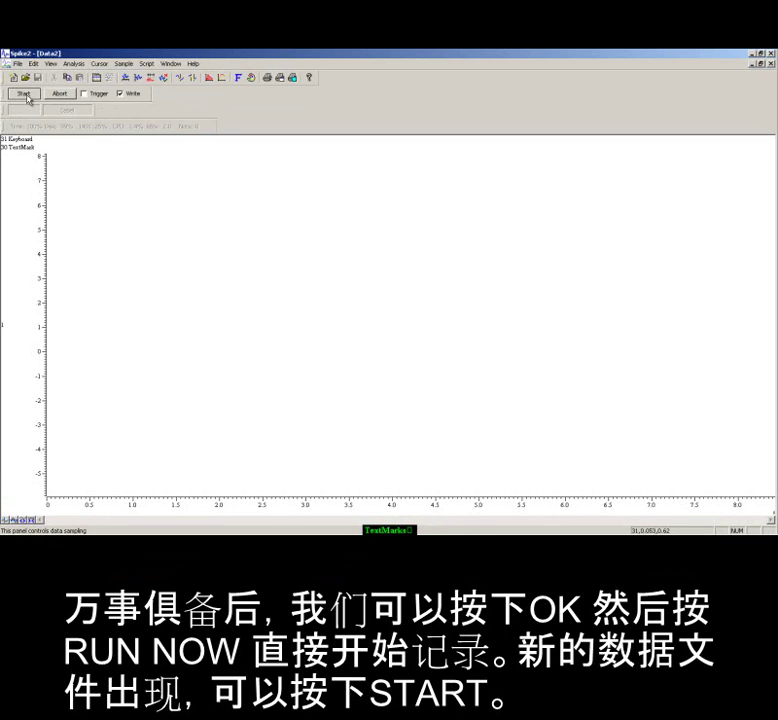
click(25, 95)
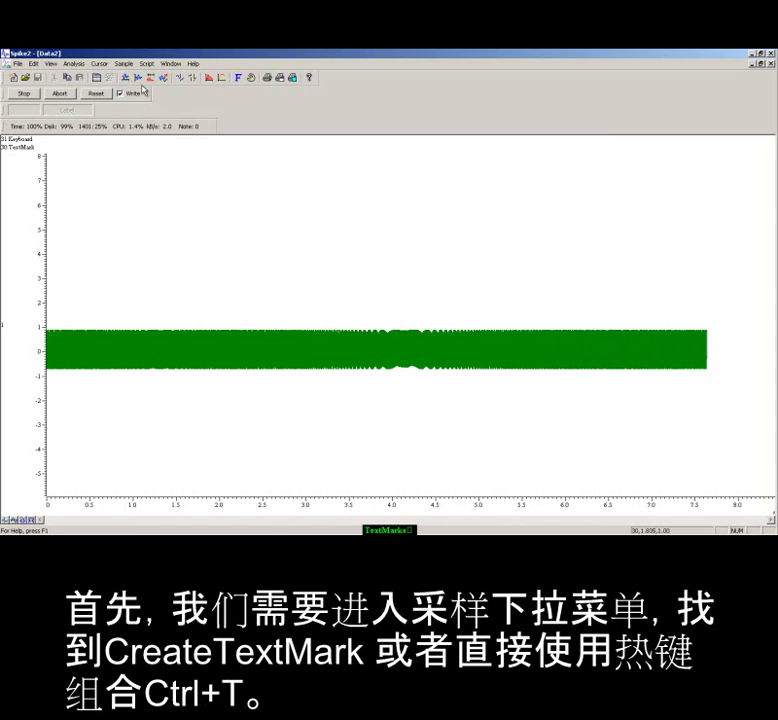
- Create a TextMark in the running recording, keeping the suggested text "sine freq 20+10" and code 00
click(123, 63)
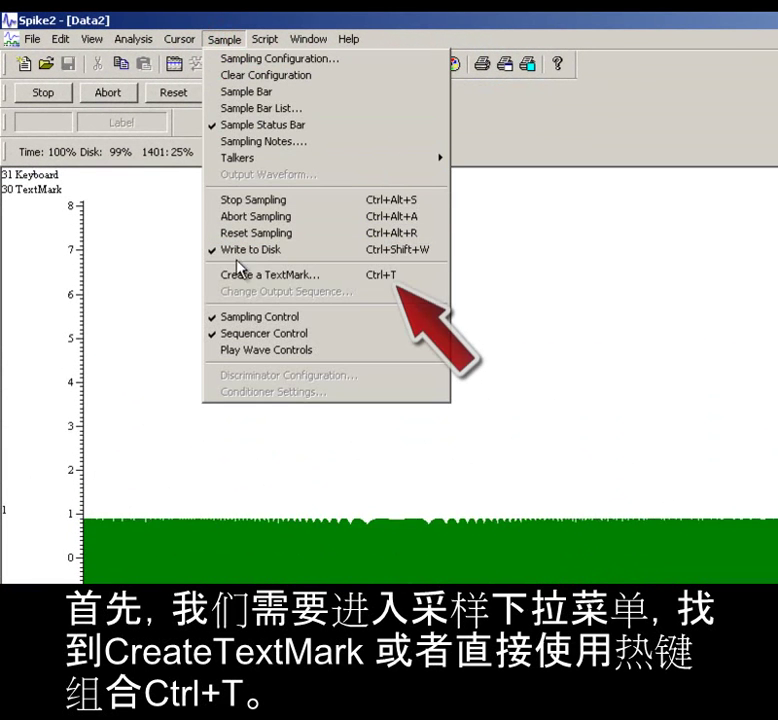
click(333, 288)
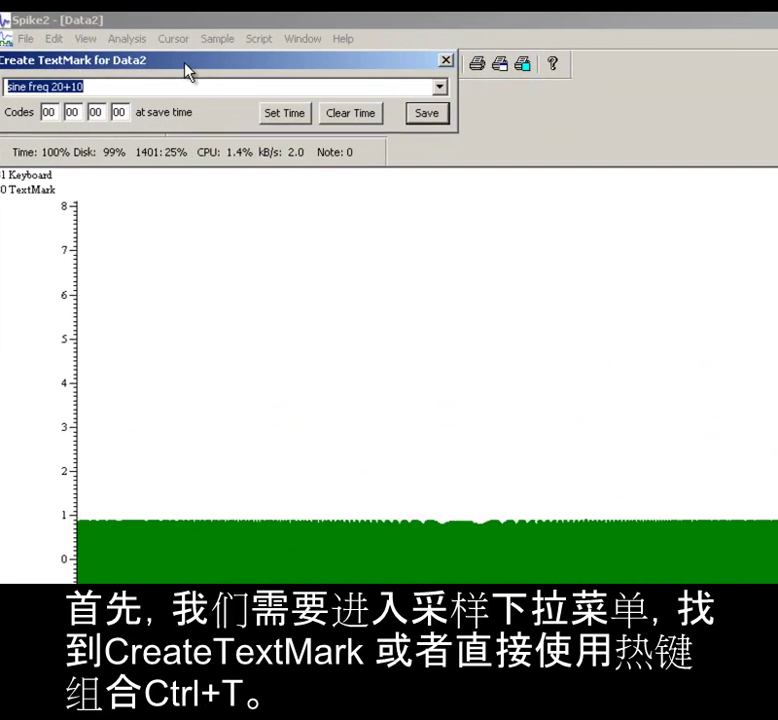
drag(195, 67, 277, 135)
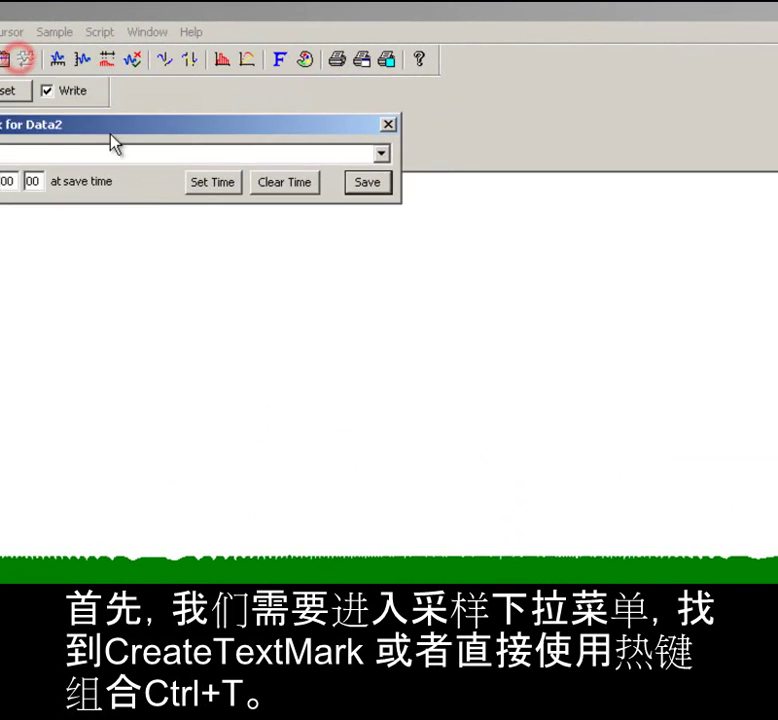
drag(113, 143, 243, 274)
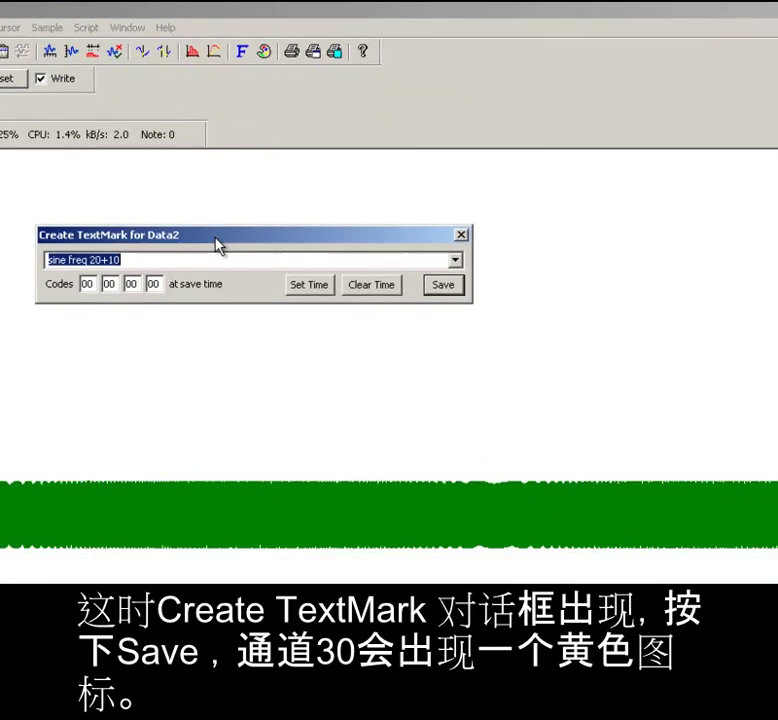
click(297, 191)
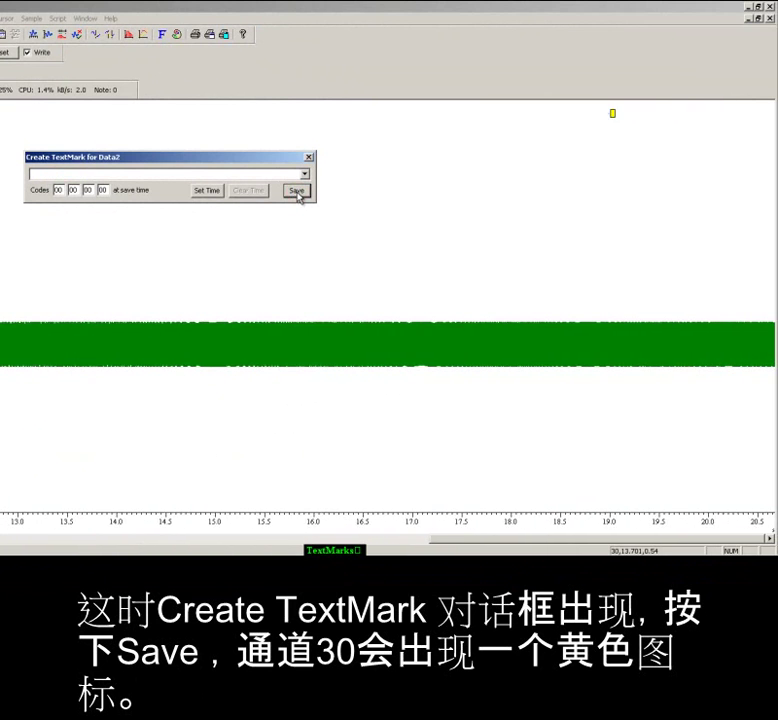
- Save a TextMark labelled "Drug added" with its first code set to 01 at the current sampling time
click(111, 175)
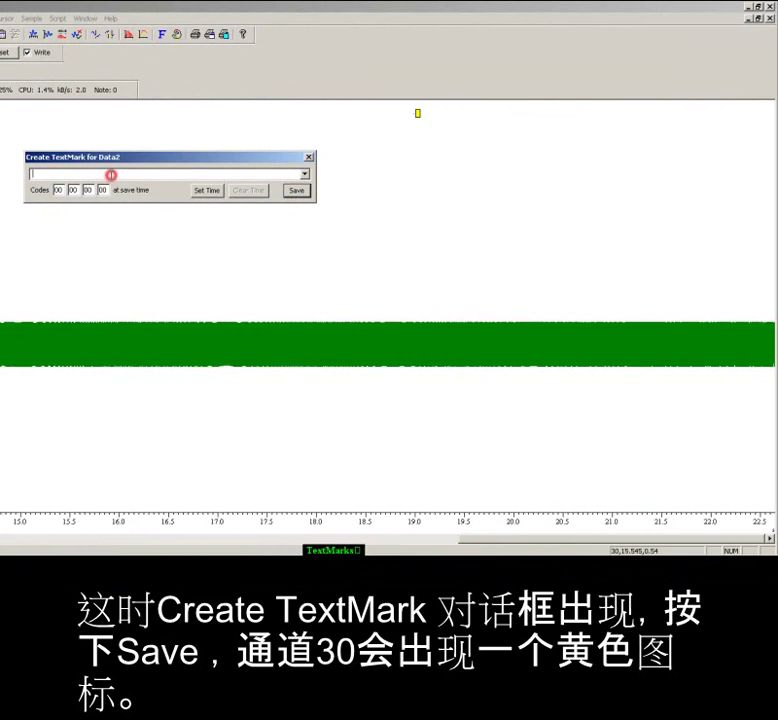
text(Drug added)
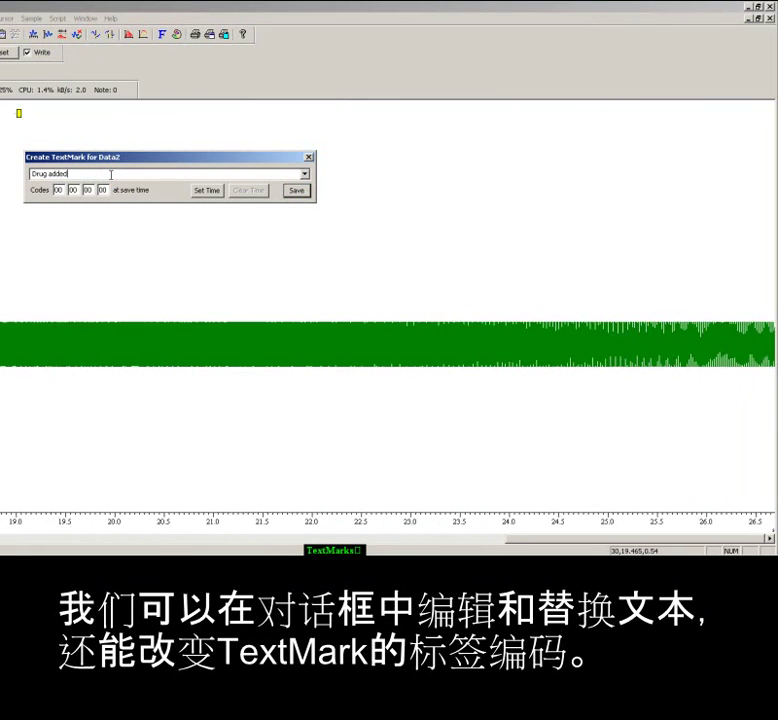
click(65, 191)
click(62, 190)
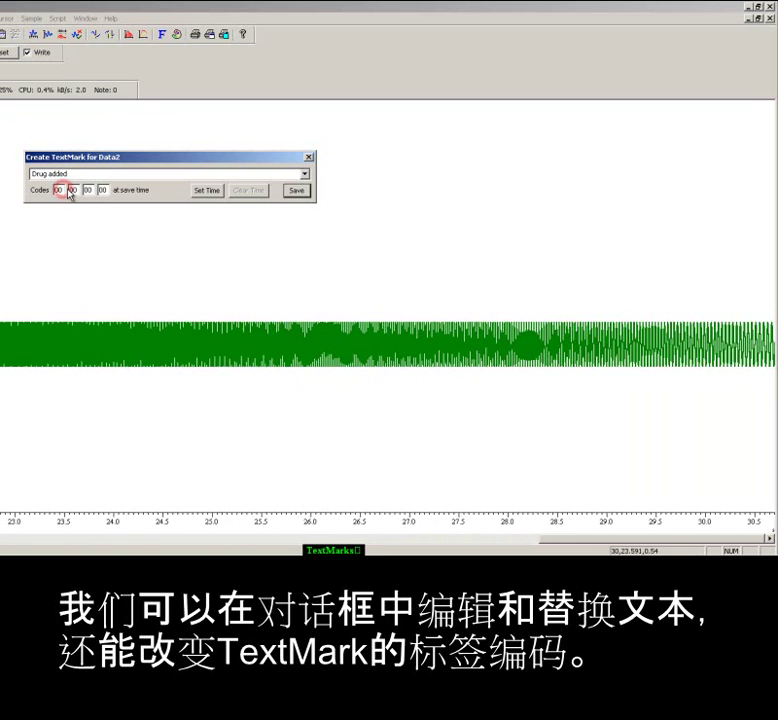
key(BackSpace)
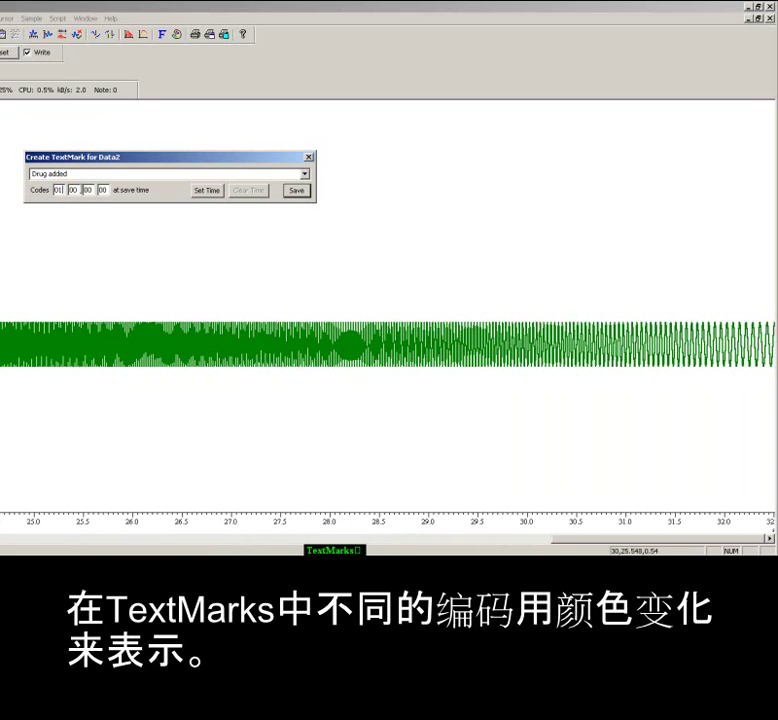
click(301, 192)
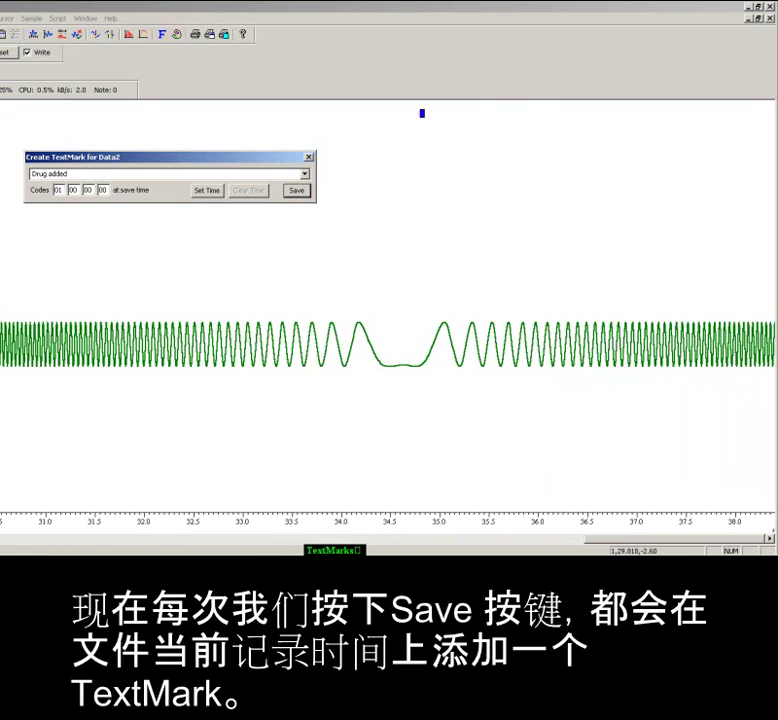
- Show a longer time range and save a TextMark labelled "Washout" with its first code set to 02
click(2, 539)
click(2, 539)
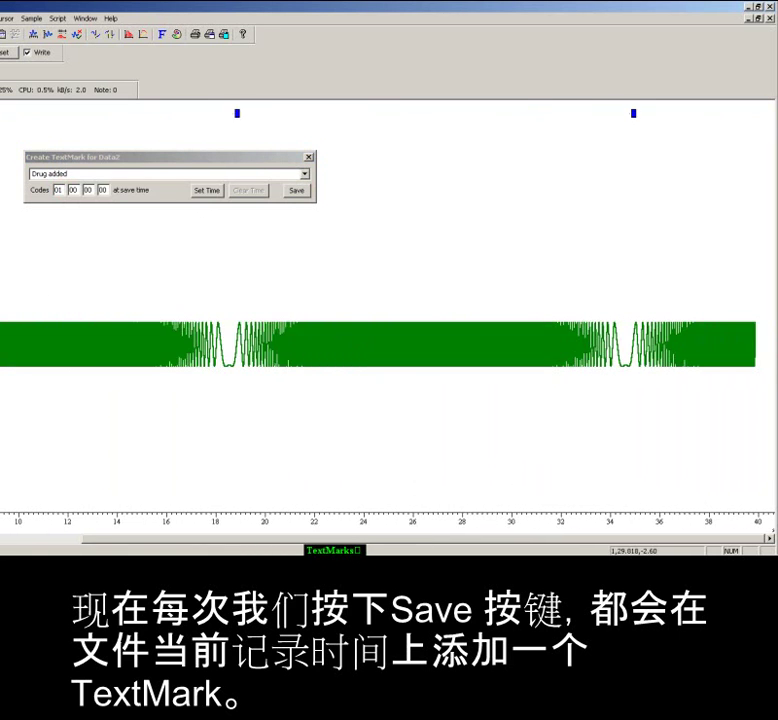
click(2, 539)
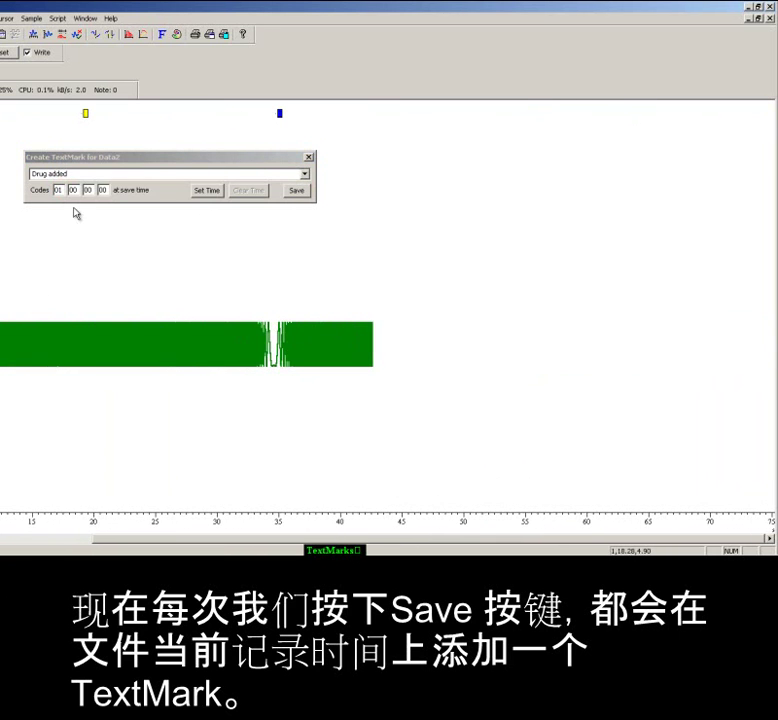
click(100, 174)
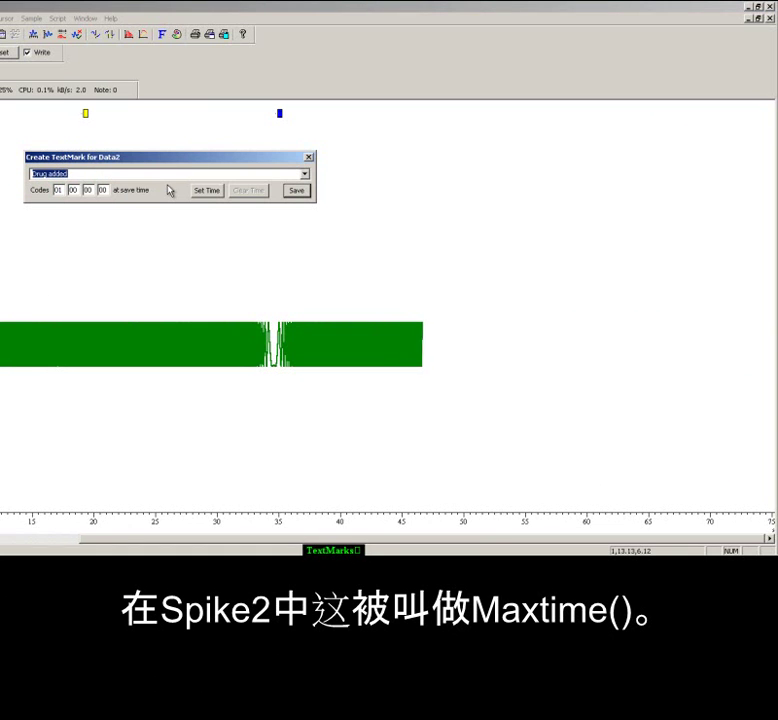
text(Washout)
click(60, 190)
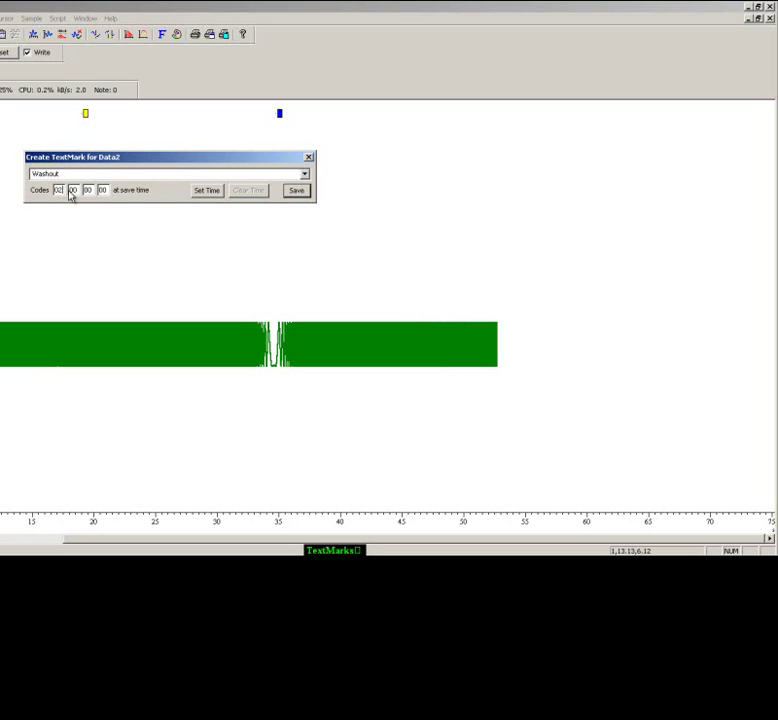
click(296, 191)
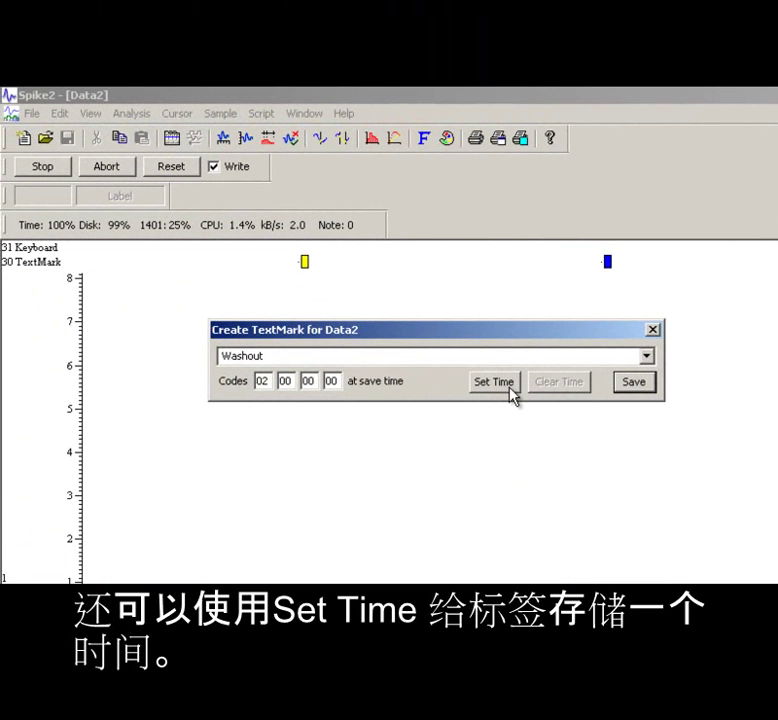
- Store the current time for a new TextMark, set its first code to 03 and text to "Finished", and save it
click(510, 390)
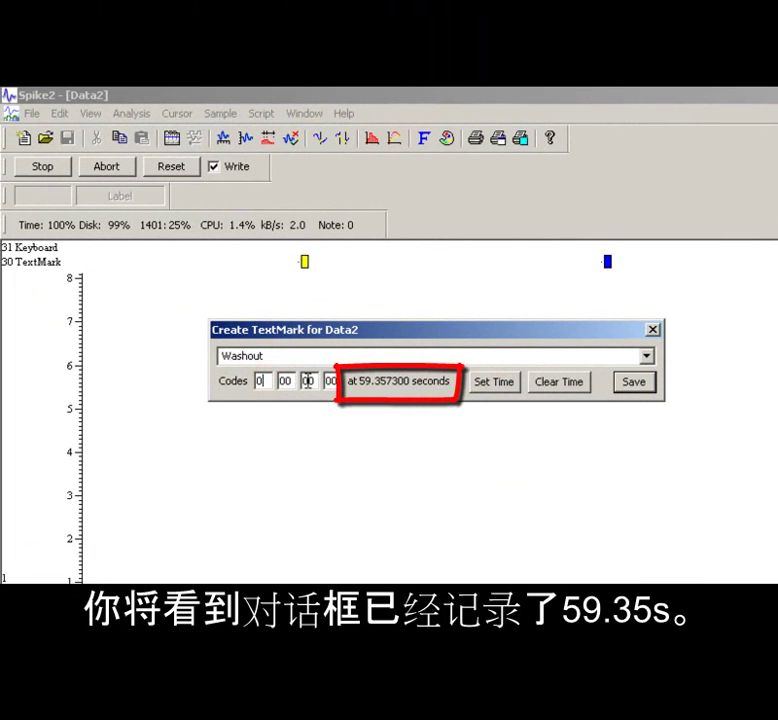
text(3)
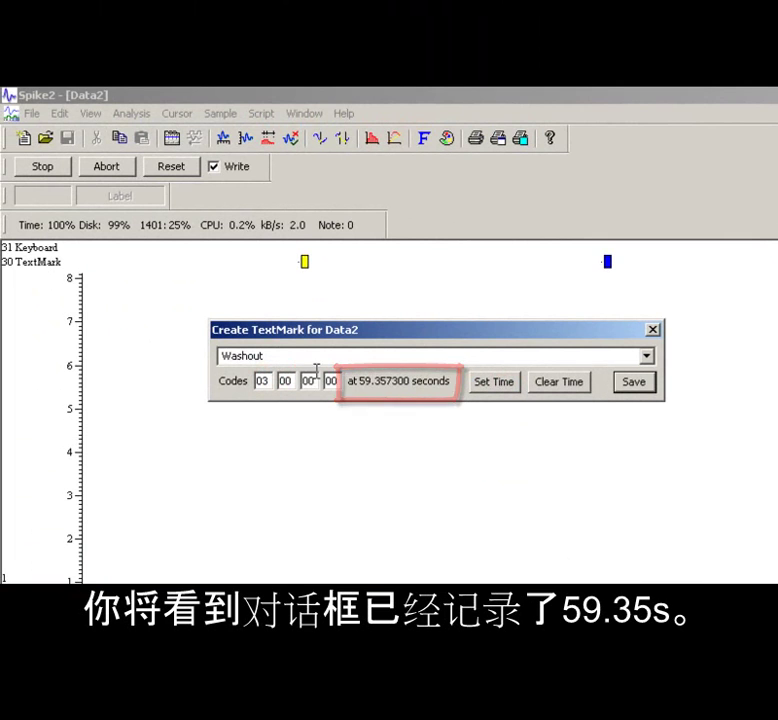
click(283, 355)
text(Finished)
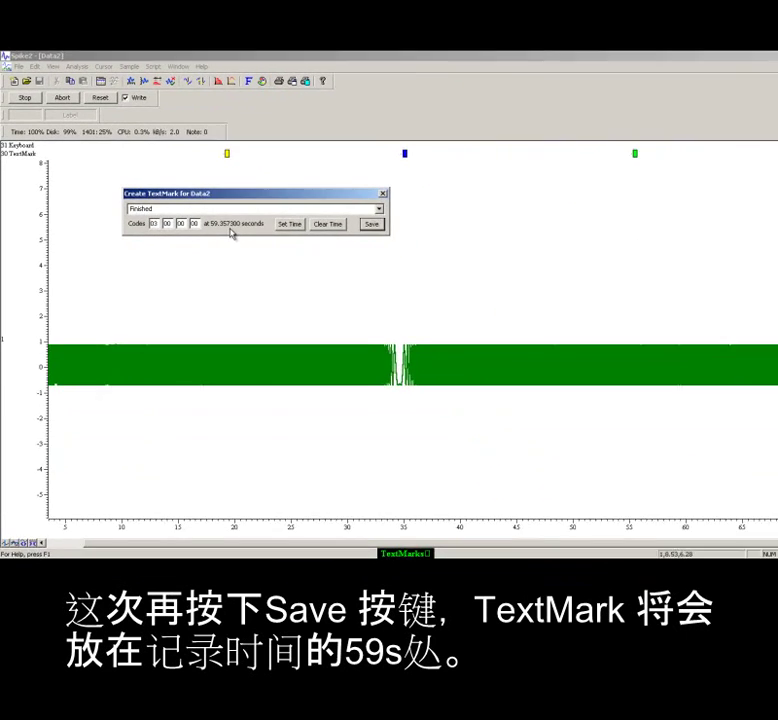
click(374, 225)
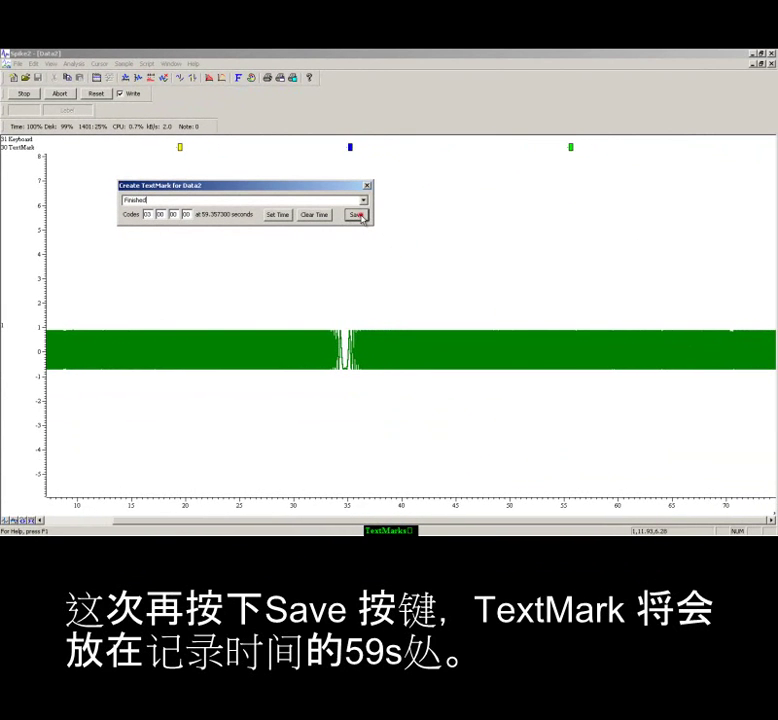
click(361, 216)
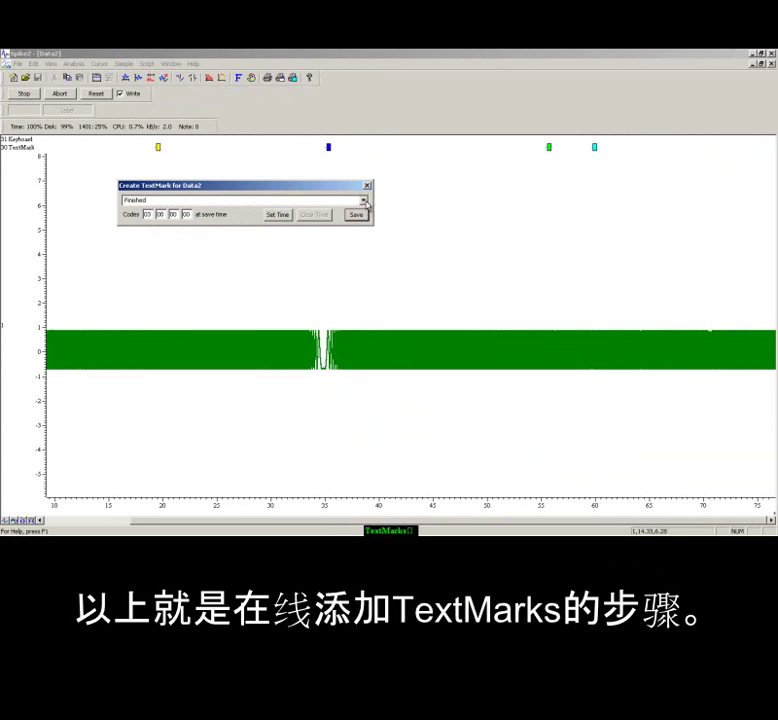
- Stop sampling and draw TextMark channel 30 in State mode
click(30, 95)
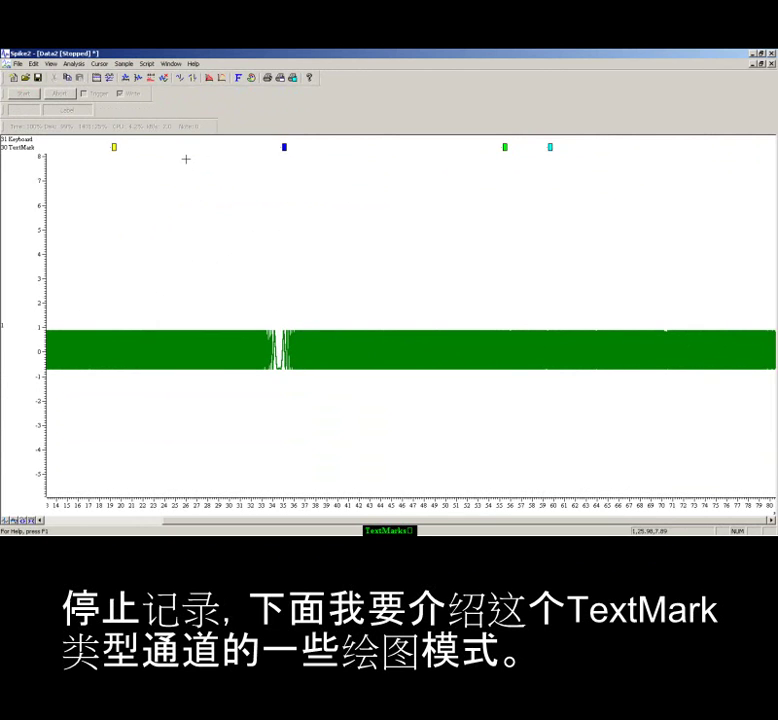
right_click(127, 152)
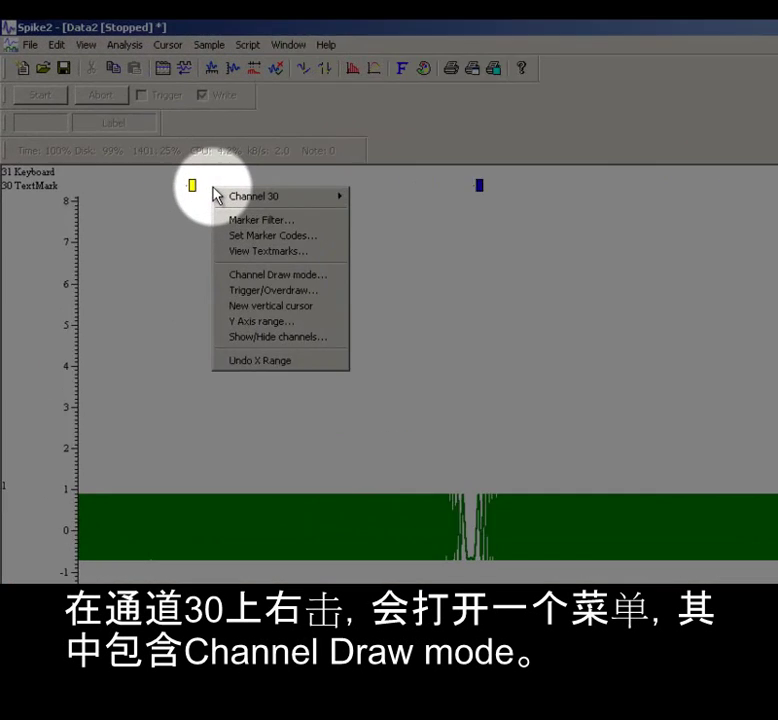
mouse_move(277, 222)
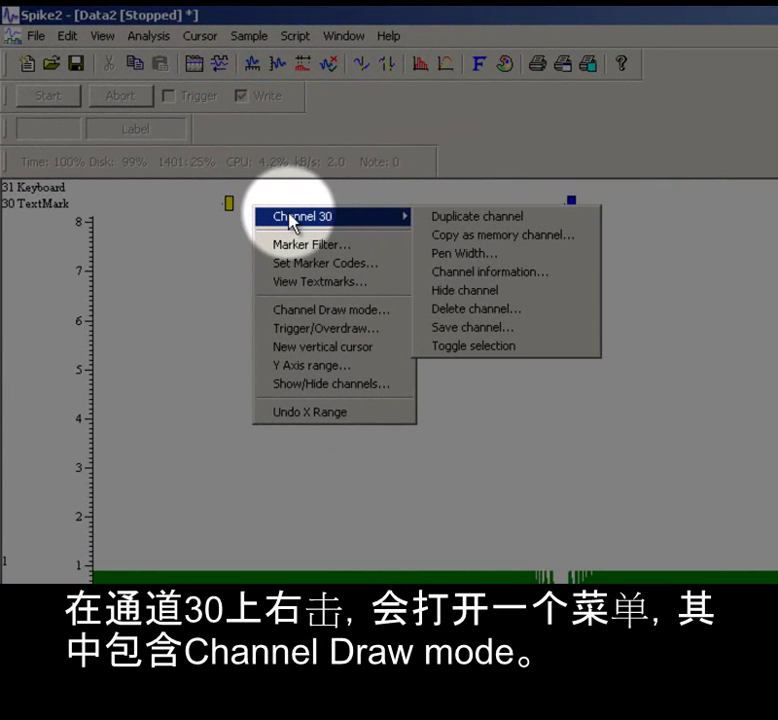
click(321, 314)
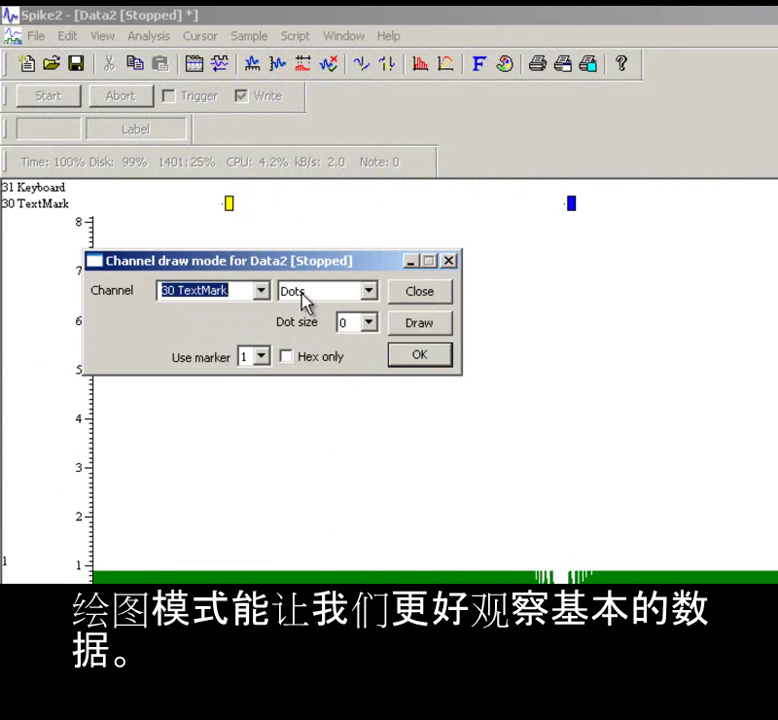
click(303, 296)
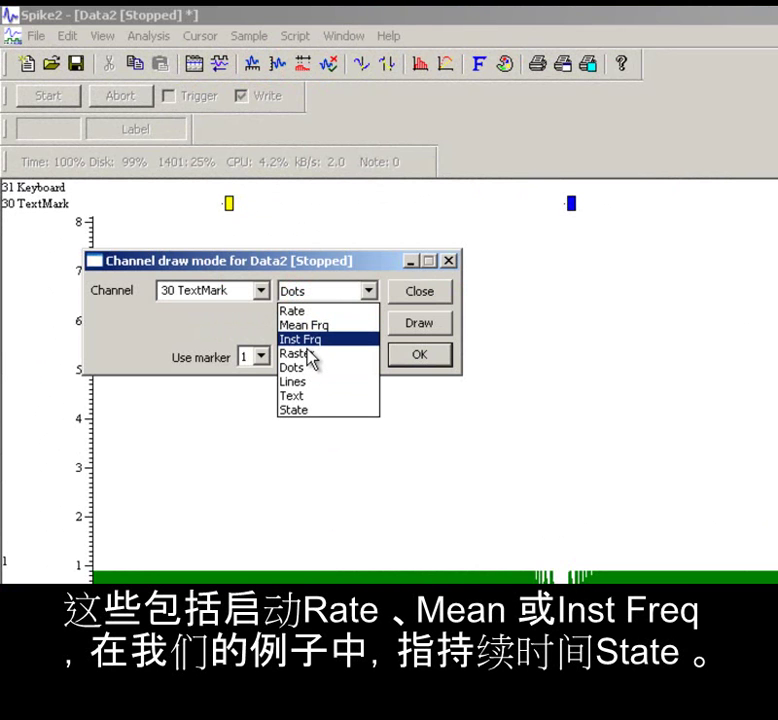
click(315, 410)
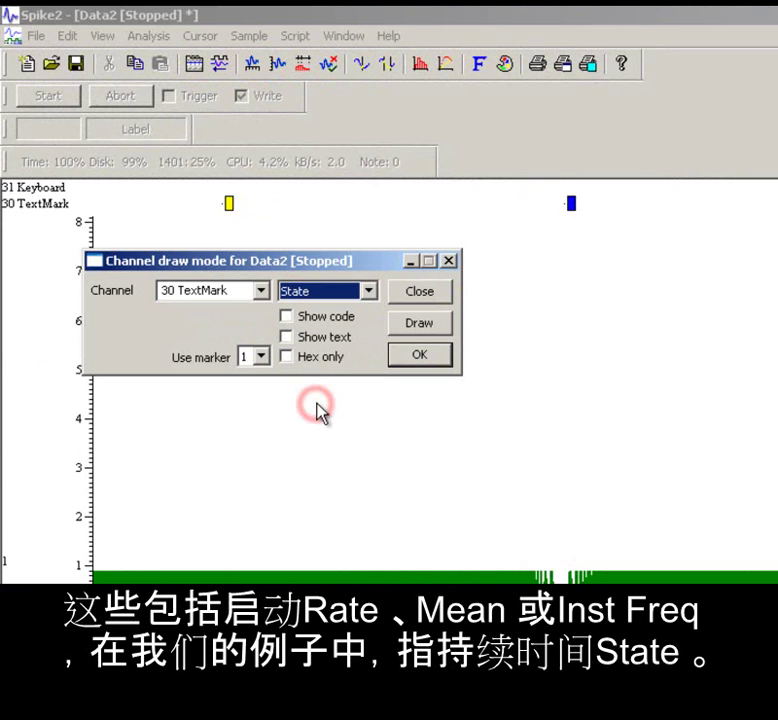
click(401, 325)
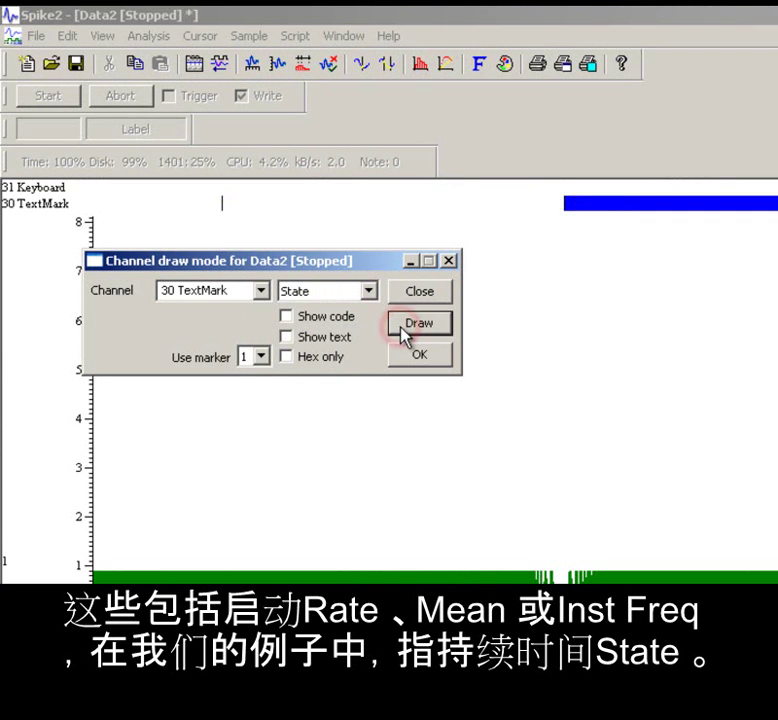
- Display both the text and the marker codes on channel 30's State drawing
click(318, 340)
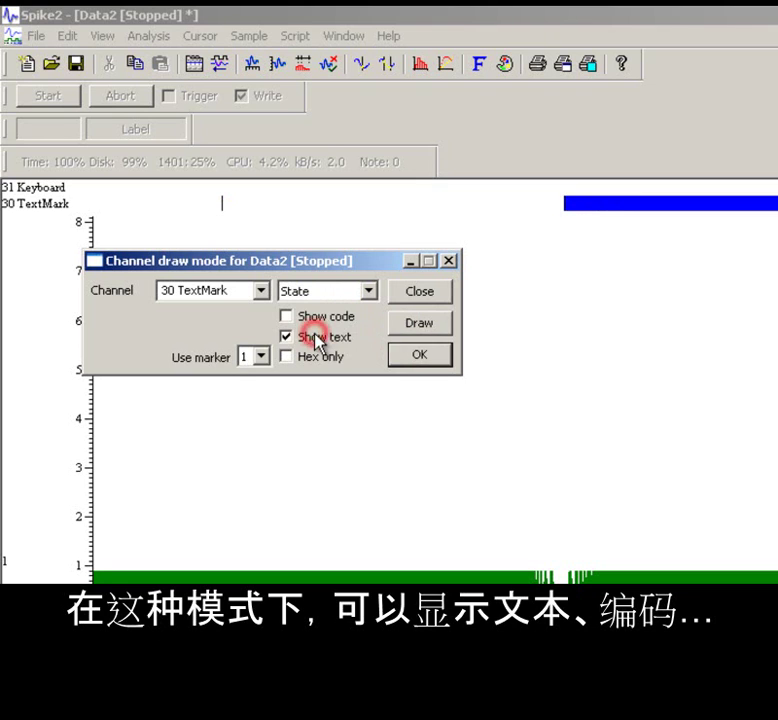
click(412, 326)
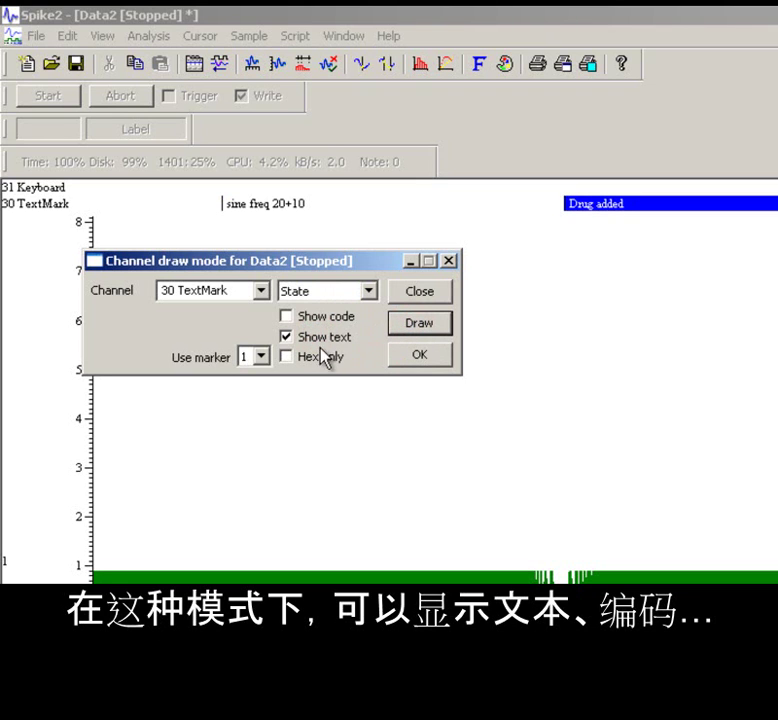
click(298, 319)
click(412, 323)
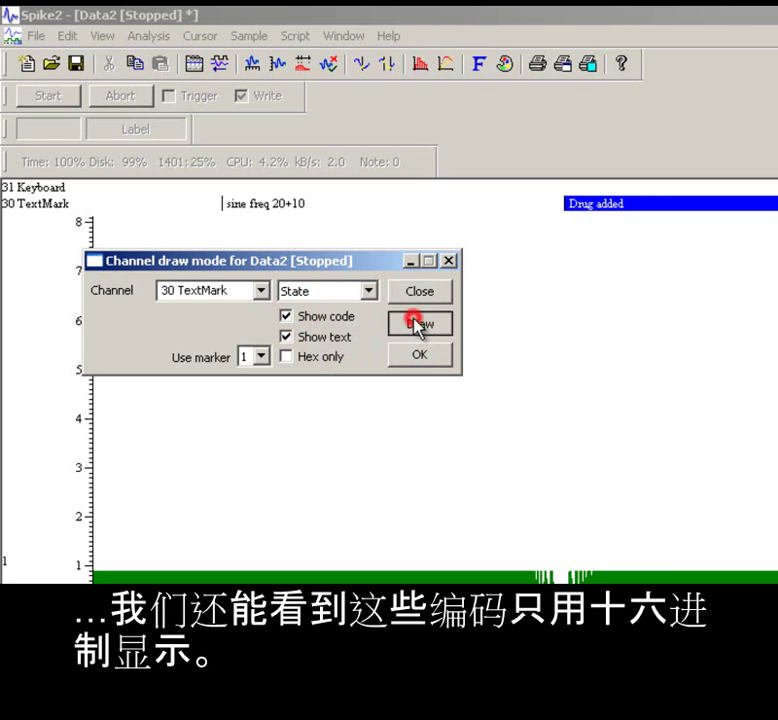
- Hide the marker codes in channel 30's State drawing, keeping only the text, and accept the draw mode
click(324, 318)
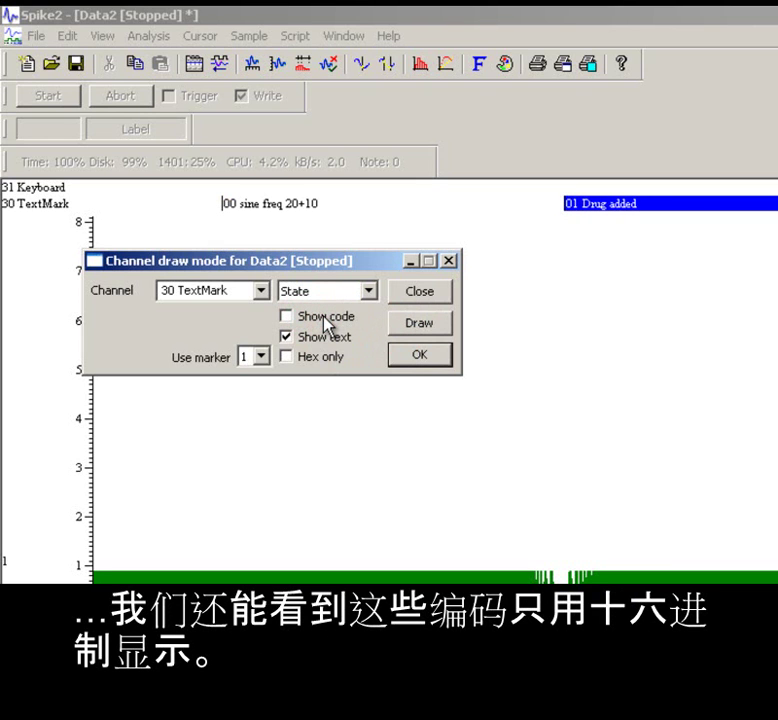
click(420, 325)
click(419, 360)
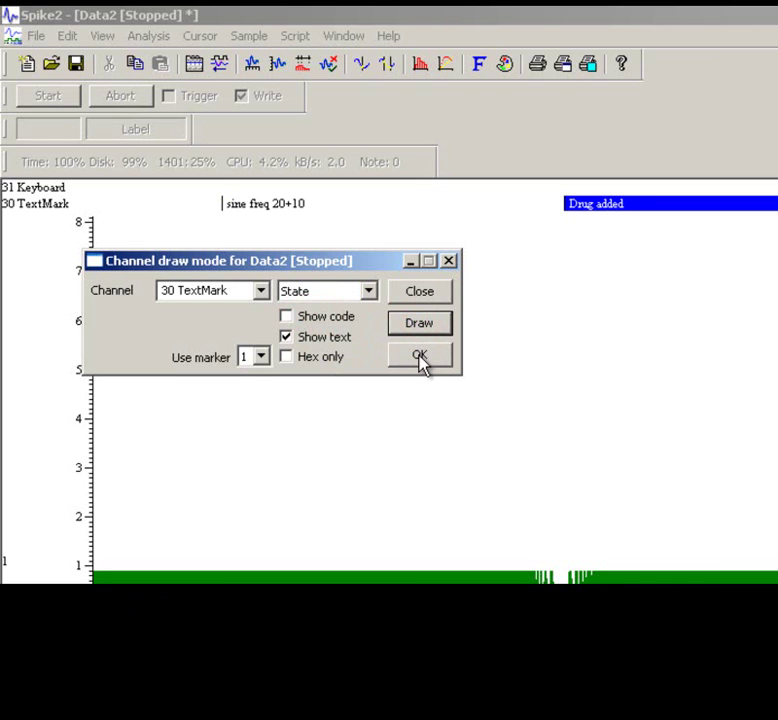
click(419, 357)
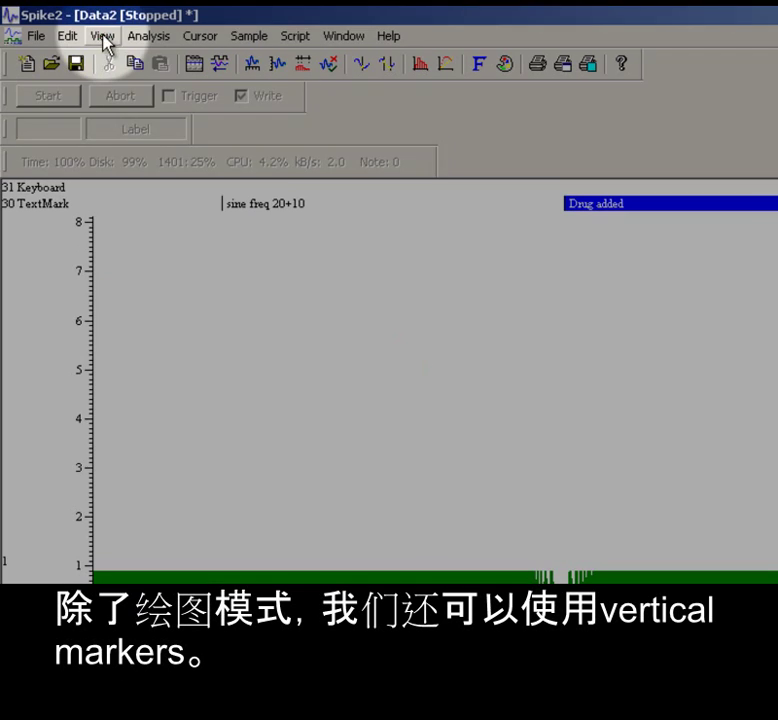
- Add vertical markers from channel 30 TextMark, drawn on top of all data and coloured by marker codes
click(104, 36)
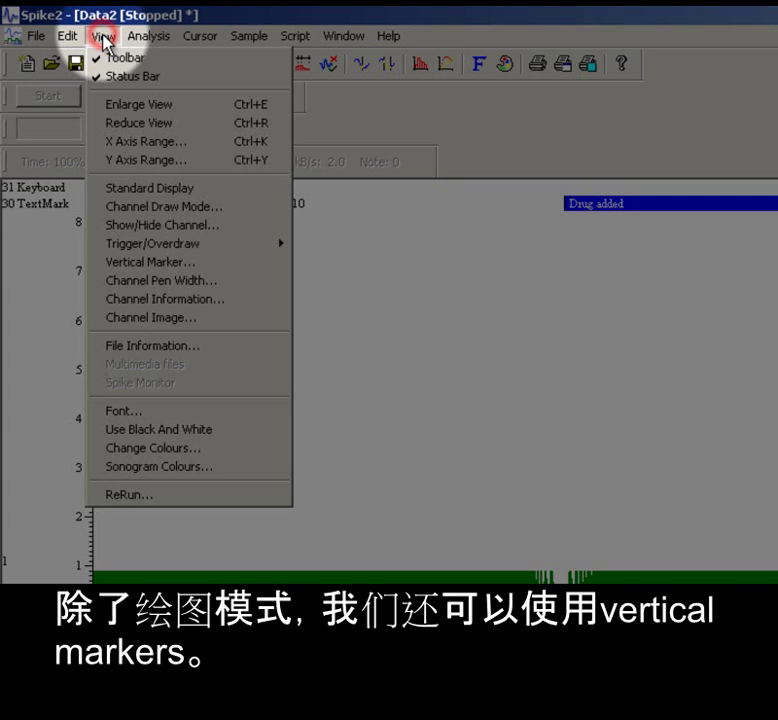
click(160, 262)
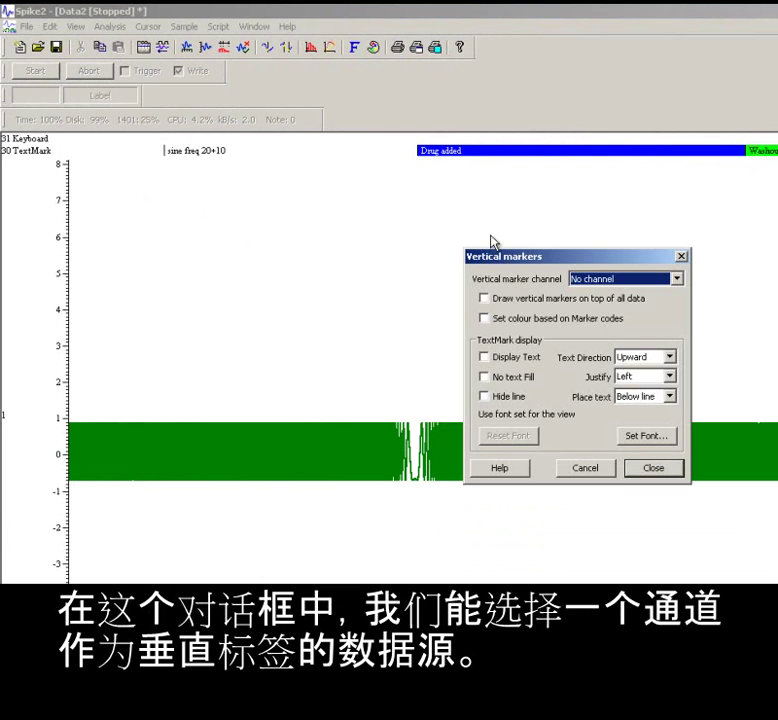
click(609, 284)
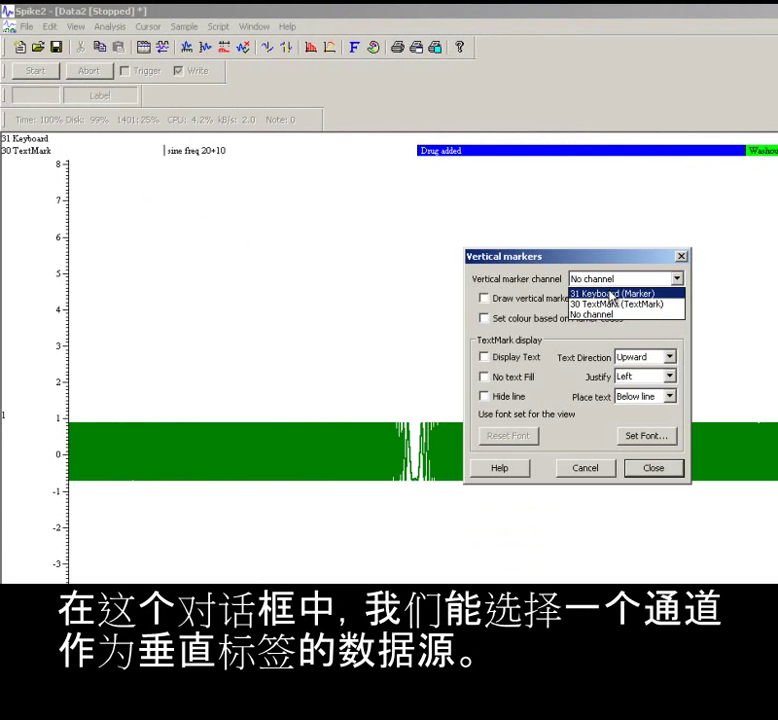
click(609, 305)
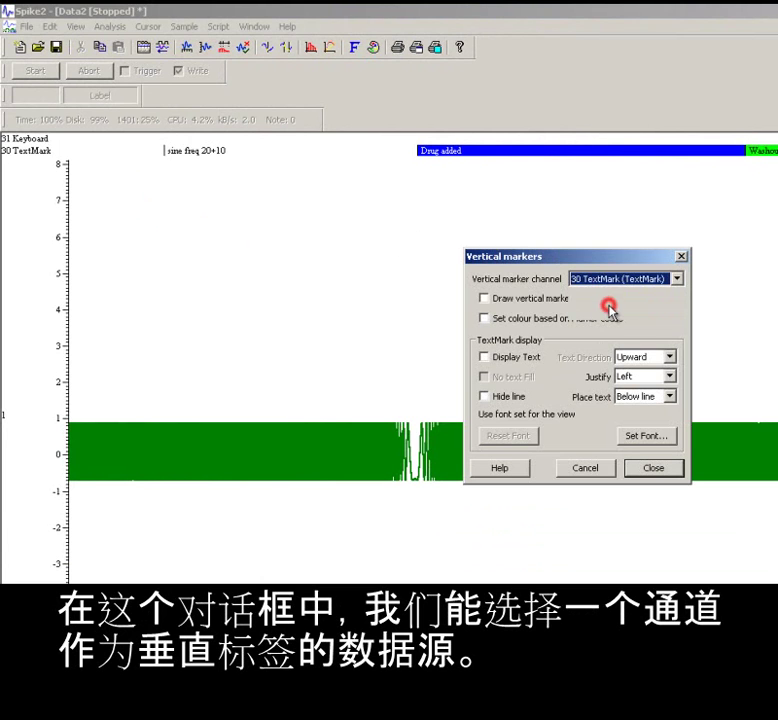
click(511, 298)
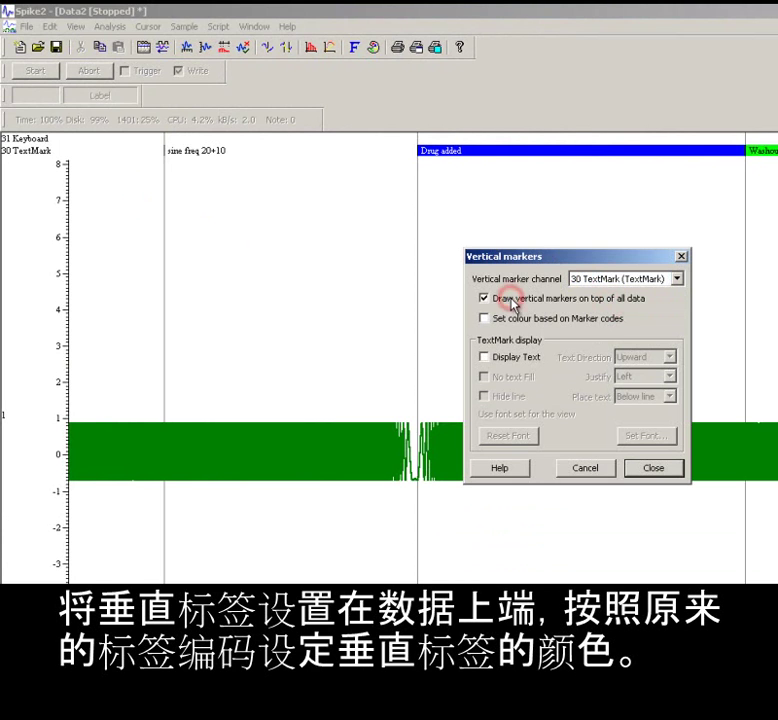
click(517, 320)
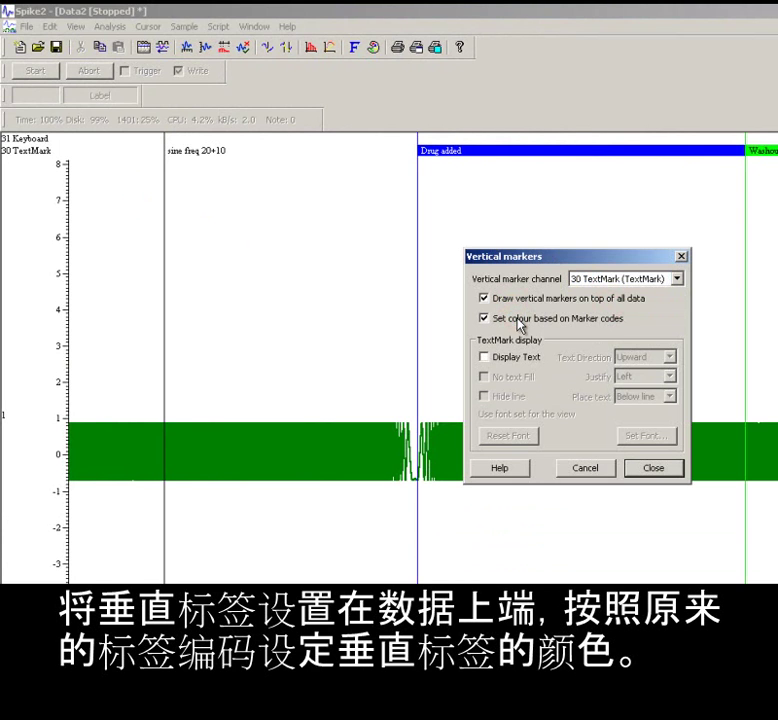
- Display the TextMark text on the vertical markers with direction Downward, justification Right and placement On line
click(512, 360)
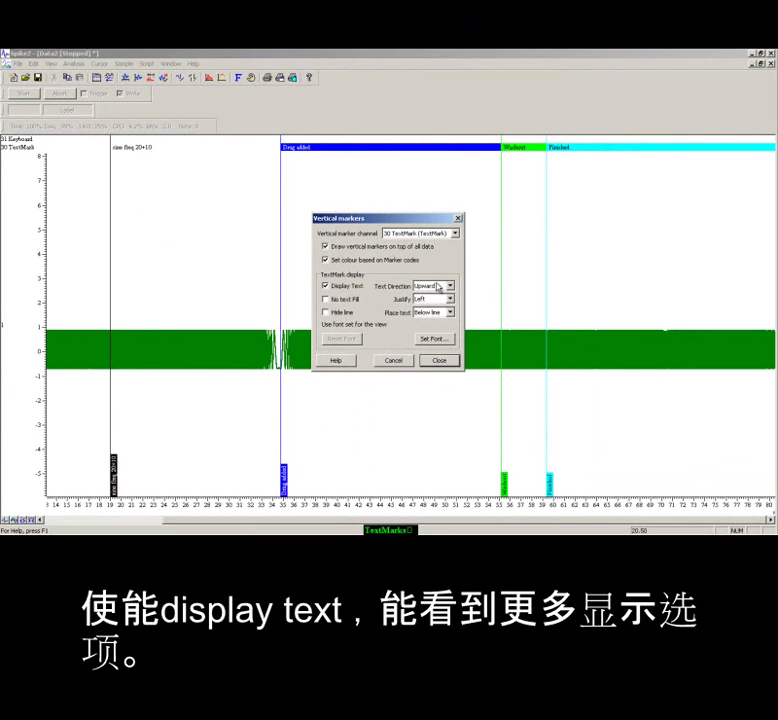
click(440, 286)
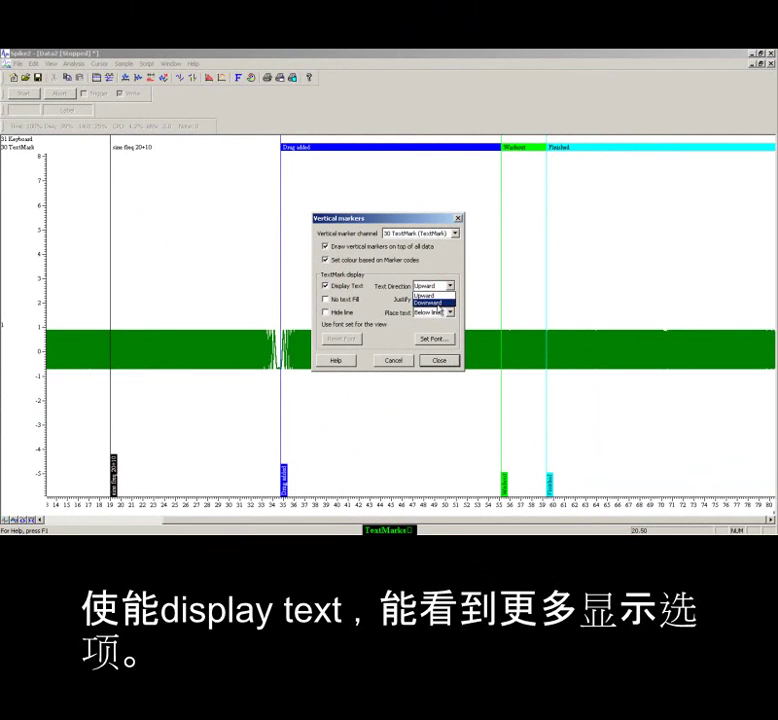
click(436, 303)
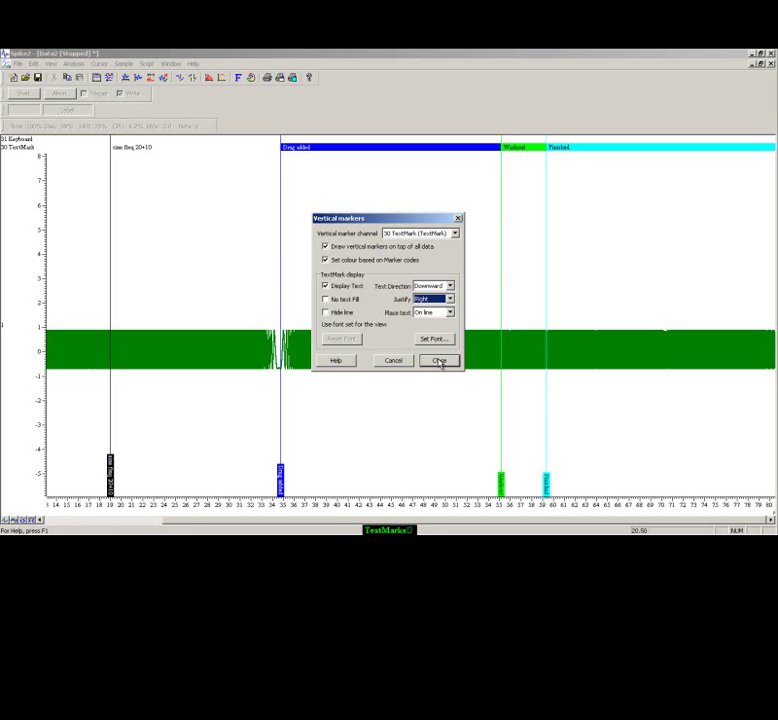
click(440, 362)
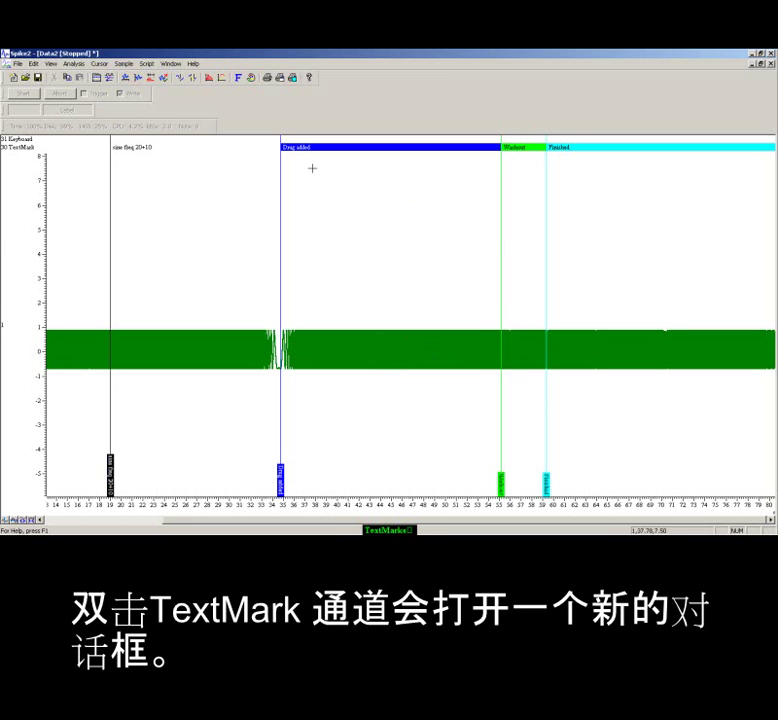
- Change the text of the "Drug added" TextMark to "Drug added now" and apply the edit
double_click(290, 148)
click(302, 234)
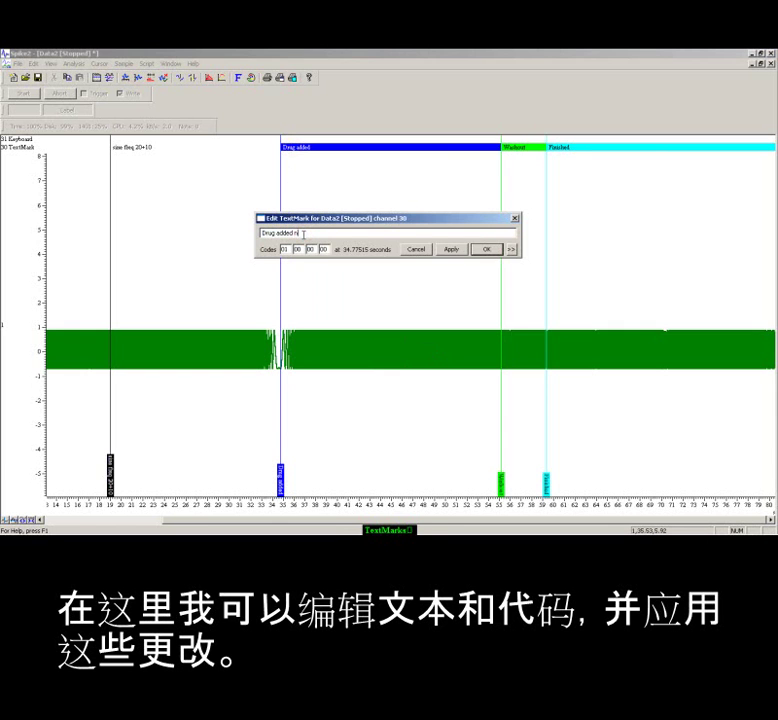
click(462, 249)
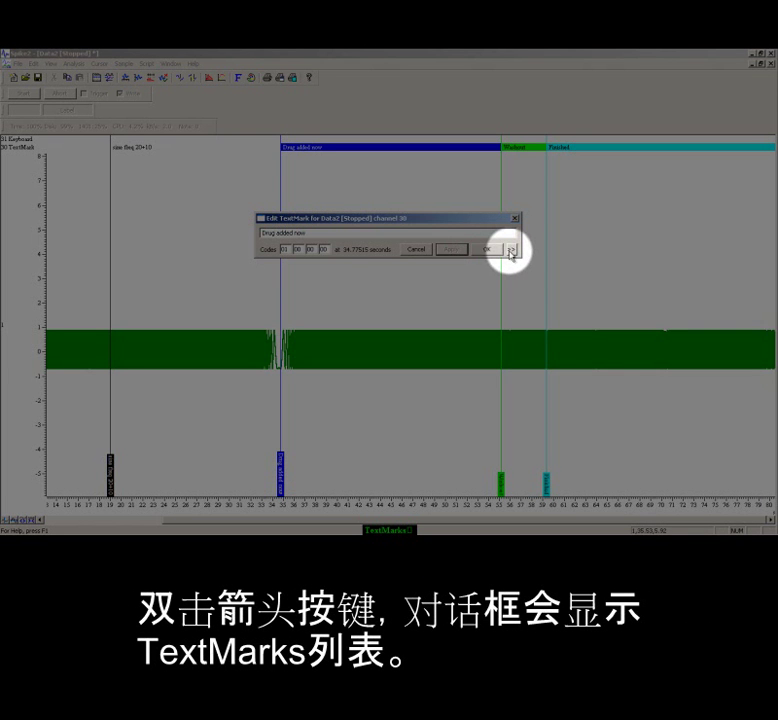
- List all TextMarks and show only the time range spanning the "Drug added now" and "Washout" marks
click(511, 249)
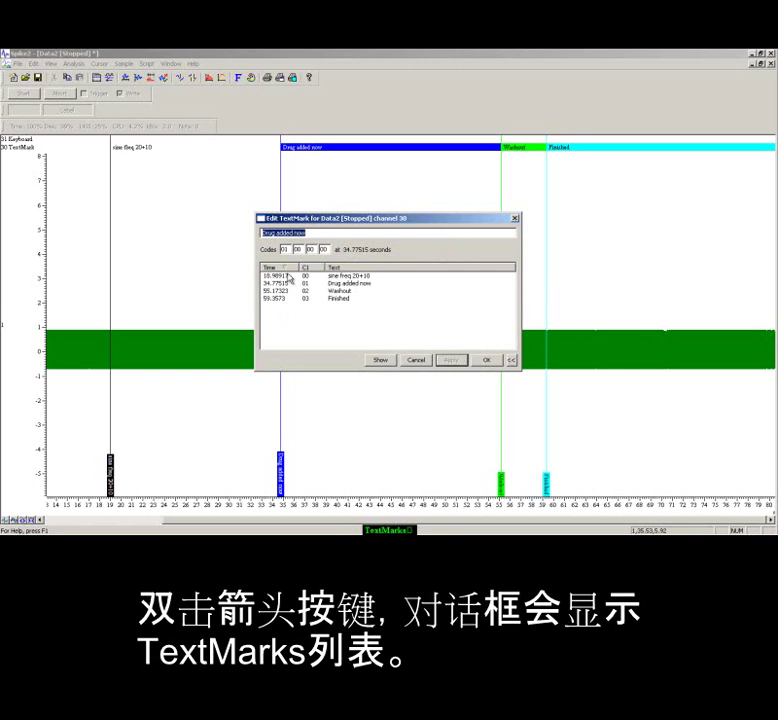
click(280, 284)
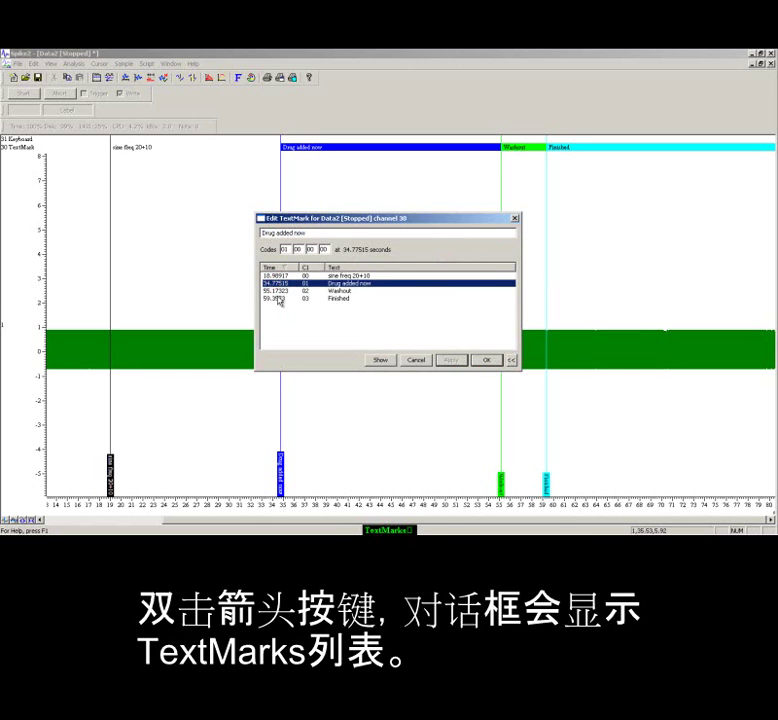
shift+click(278, 291)
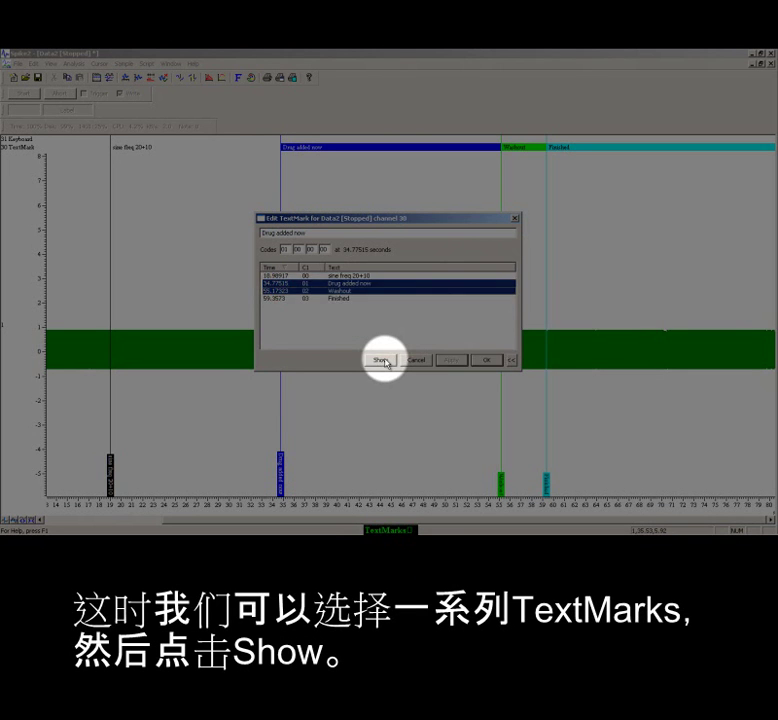
click(384, 361)
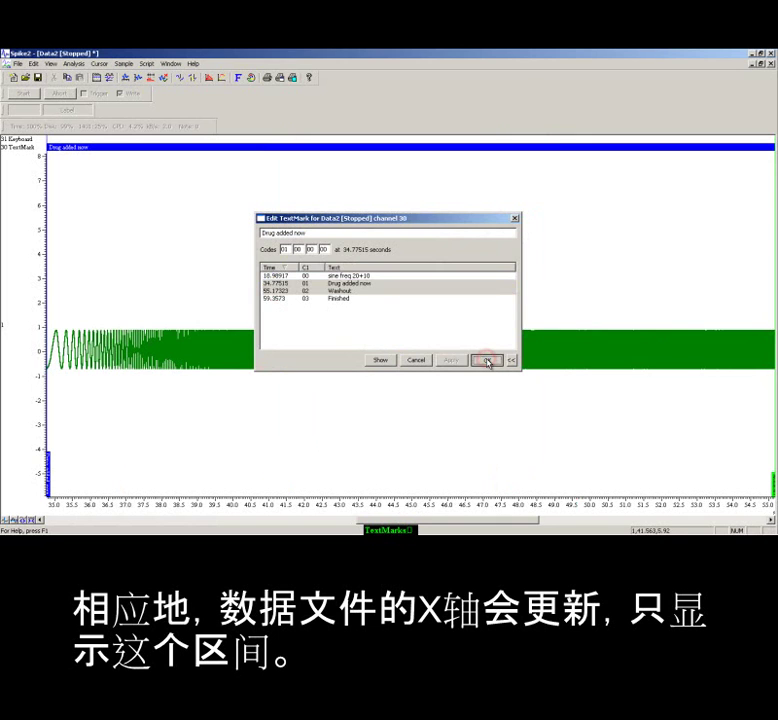
click(488, 362)
- Set the X axis to show the full time range of the recording
double_click(445, 506)
click(231, 204)
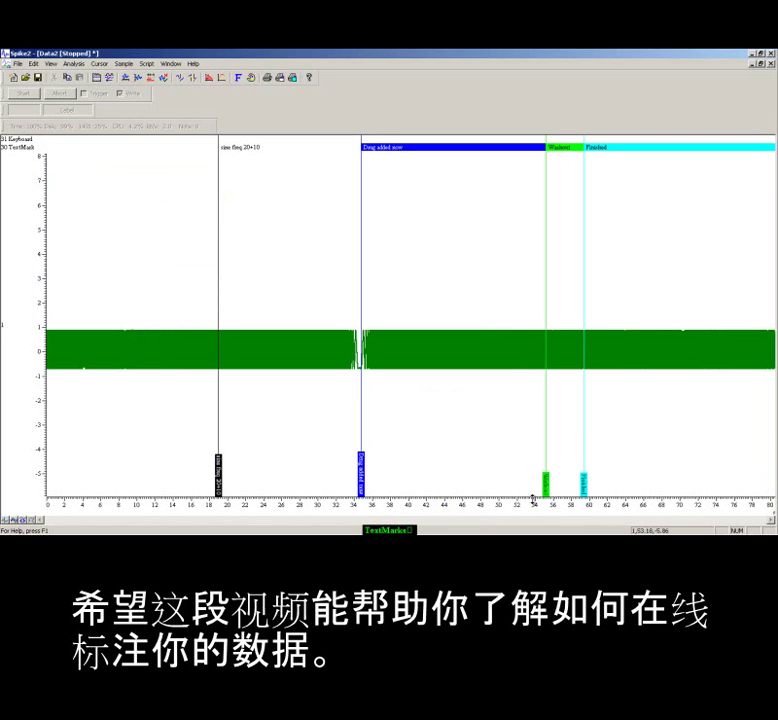